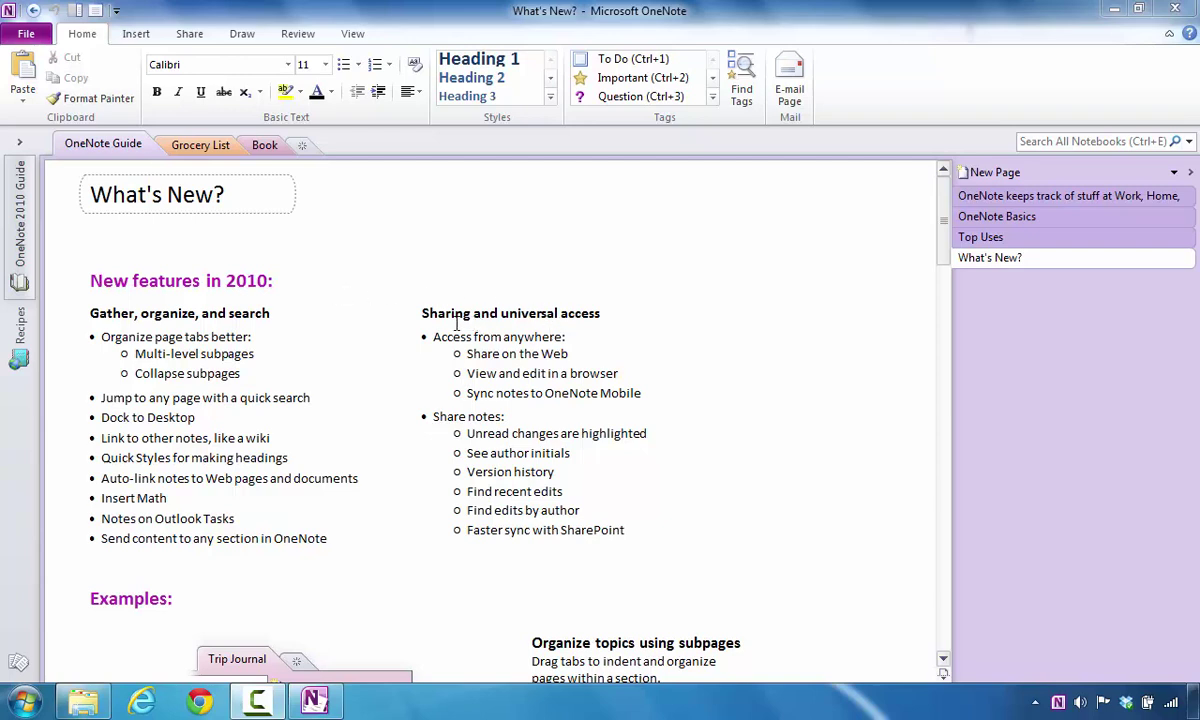
Select the What's New? page in the OneNote Guide section's page tabs.
{"action": "left_click", "coordinate": [1000, 258]}
{"action": "mouse_move", "coordinate": [490, 166]}
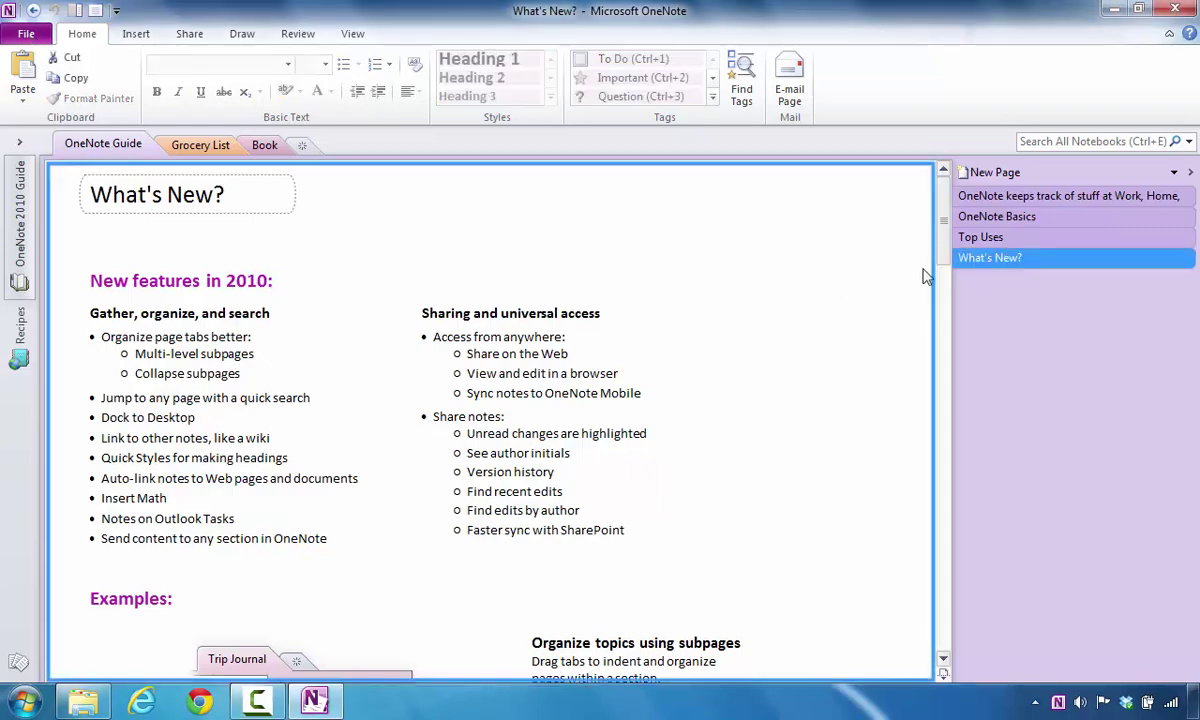
{"action": "mouse_move", "coordinate": [943, 222]}
{"action": "left_mouse_down"}
{"action": "mouse_move", "coordinate": [935, 637]}
{"action": "mouse_move", "coordinate": [935, 218]}
{"action": "left_mouse_up"}
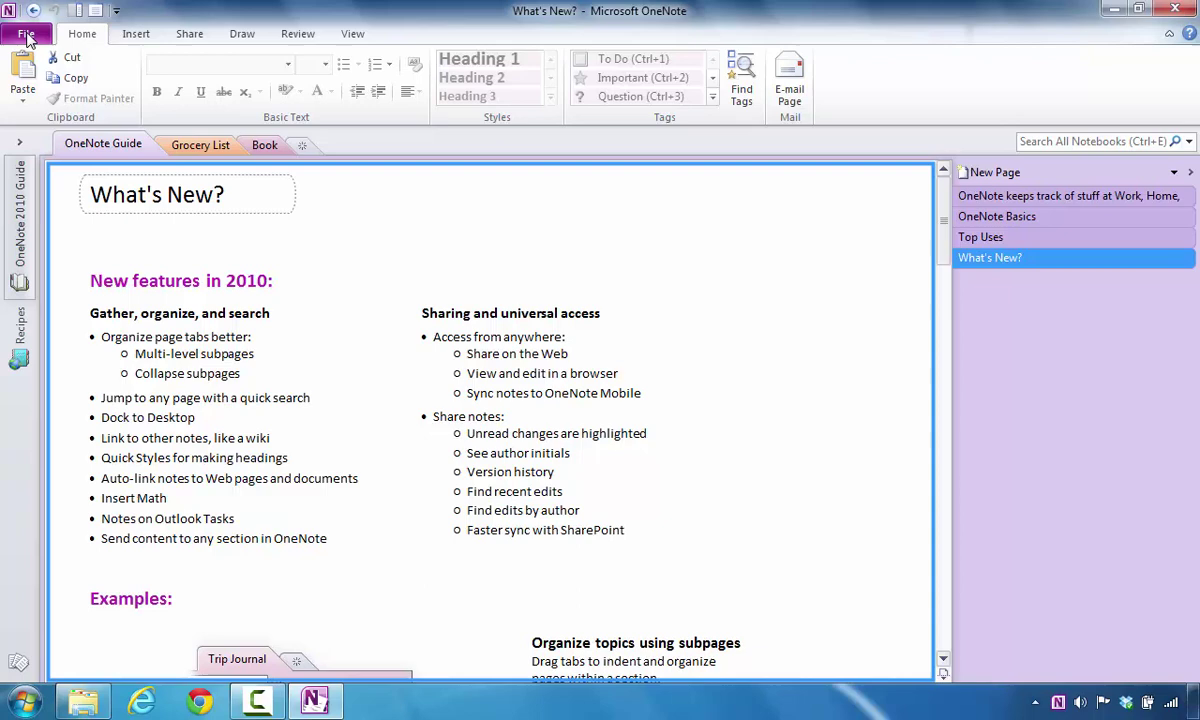
Open the Print dialog for the What's New? page from File > Print.
{"action": "left_click", "coordinate": [27, 37]}
{"action": "left_click", "coordinate": [30, 284]}
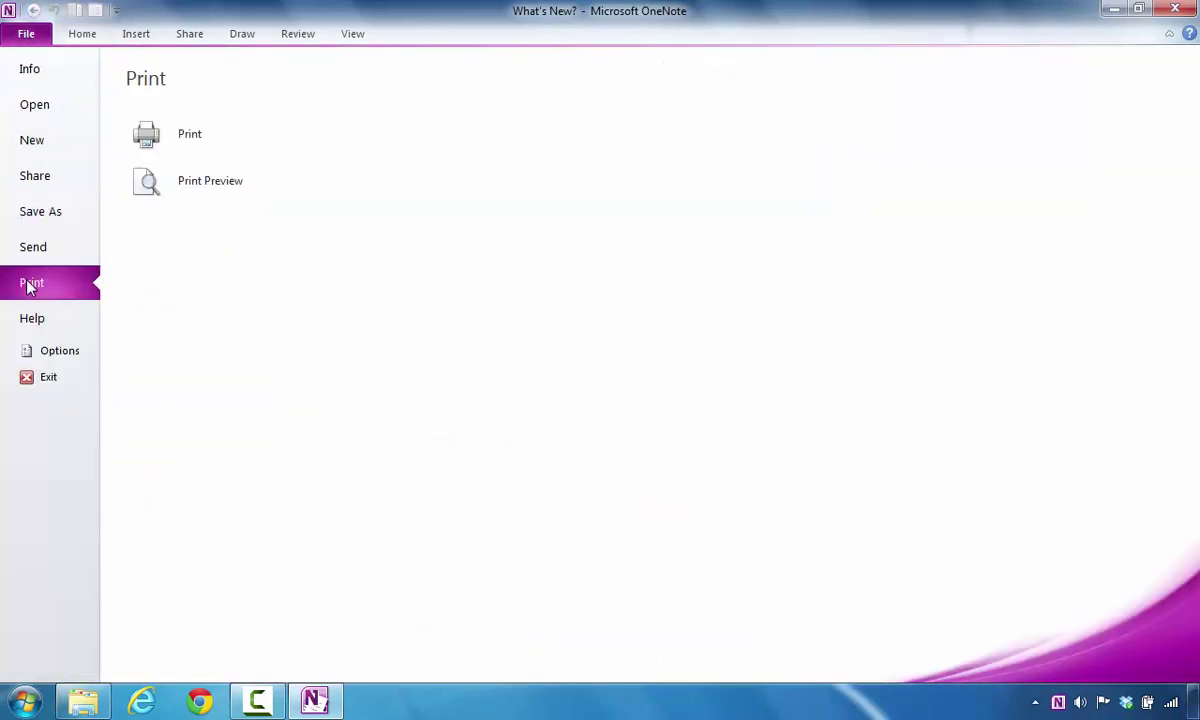
{"action": "left_click", "coordinate": [167, 145]}
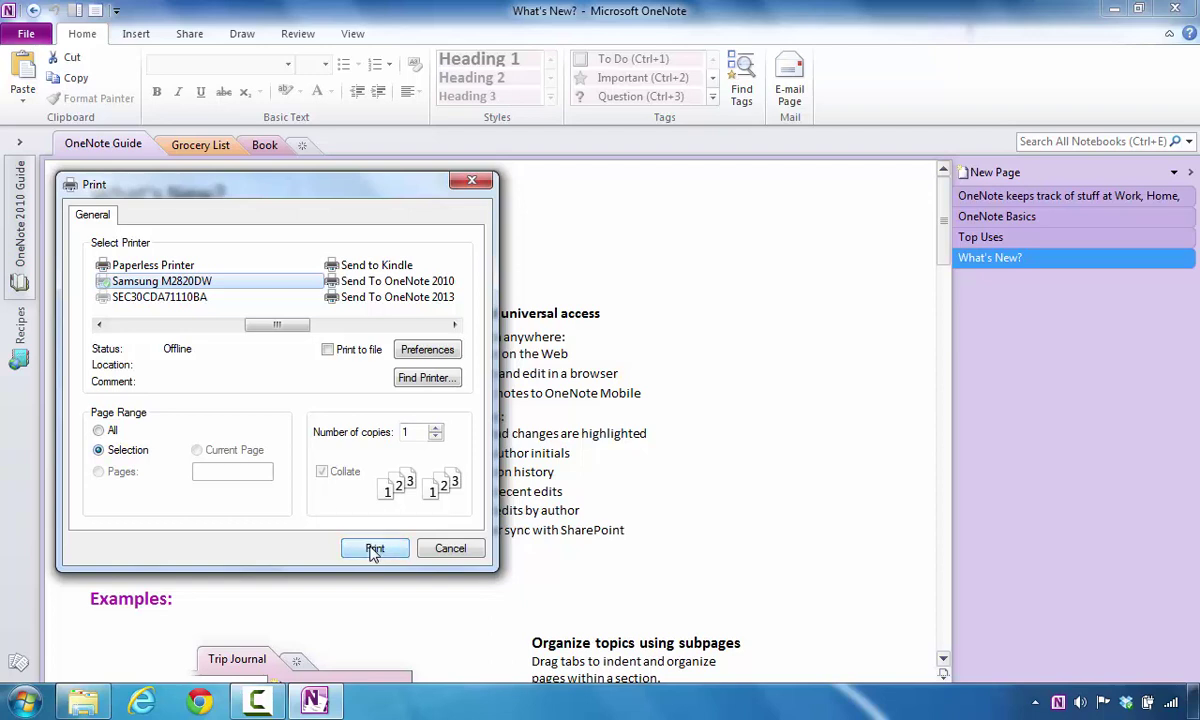
Cancel printing, then select all four pages from the first tab through What's New?
{"action": "left_click", "coordinate": [450, 549]}
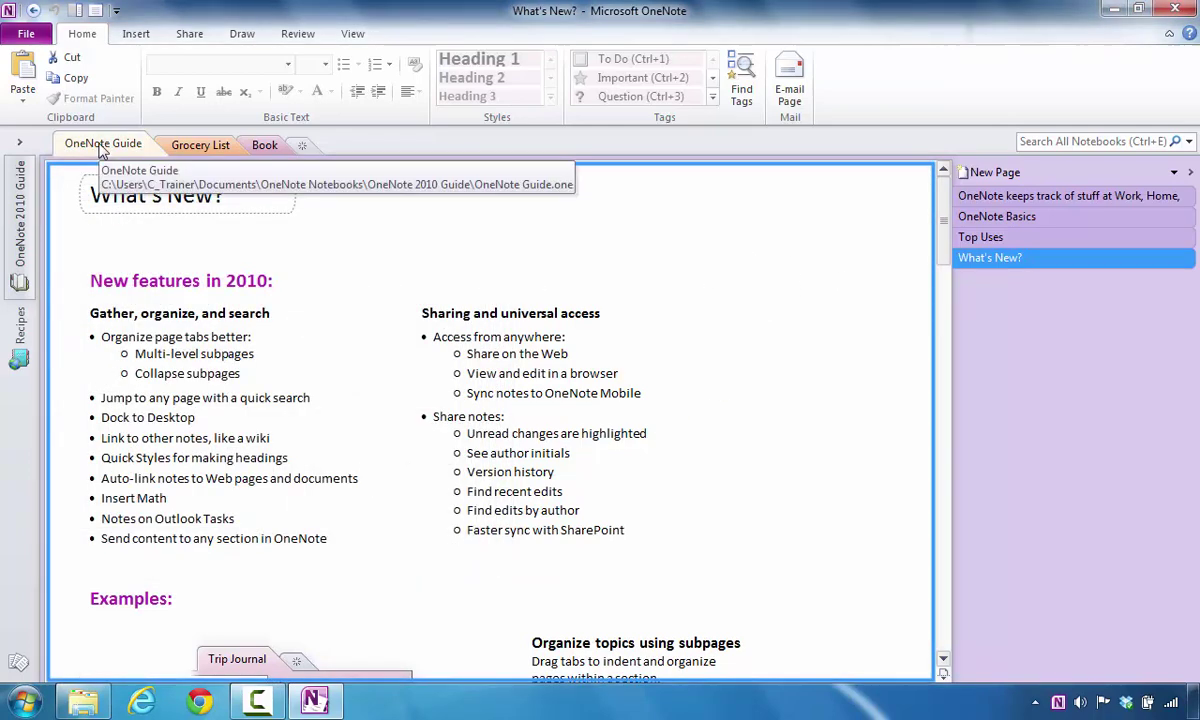
{"action": "left_click", "coordinate": [995, 200]}
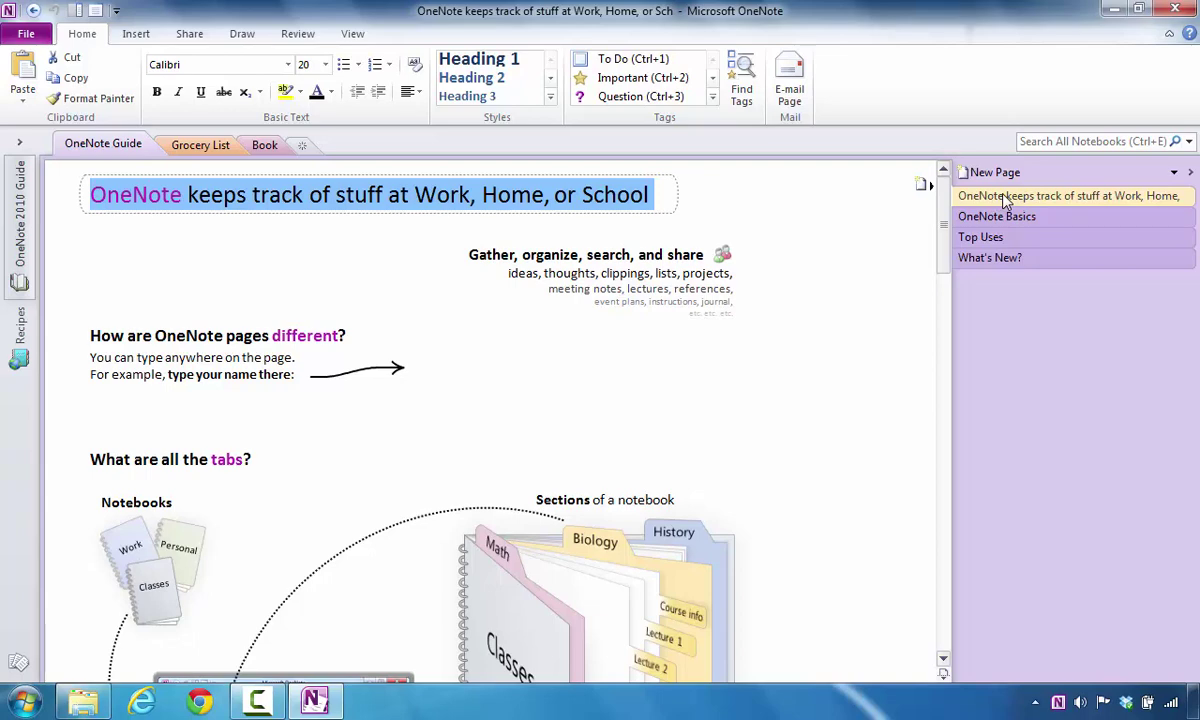
{"action": "left_click", "coordinate": [1000, 261]}
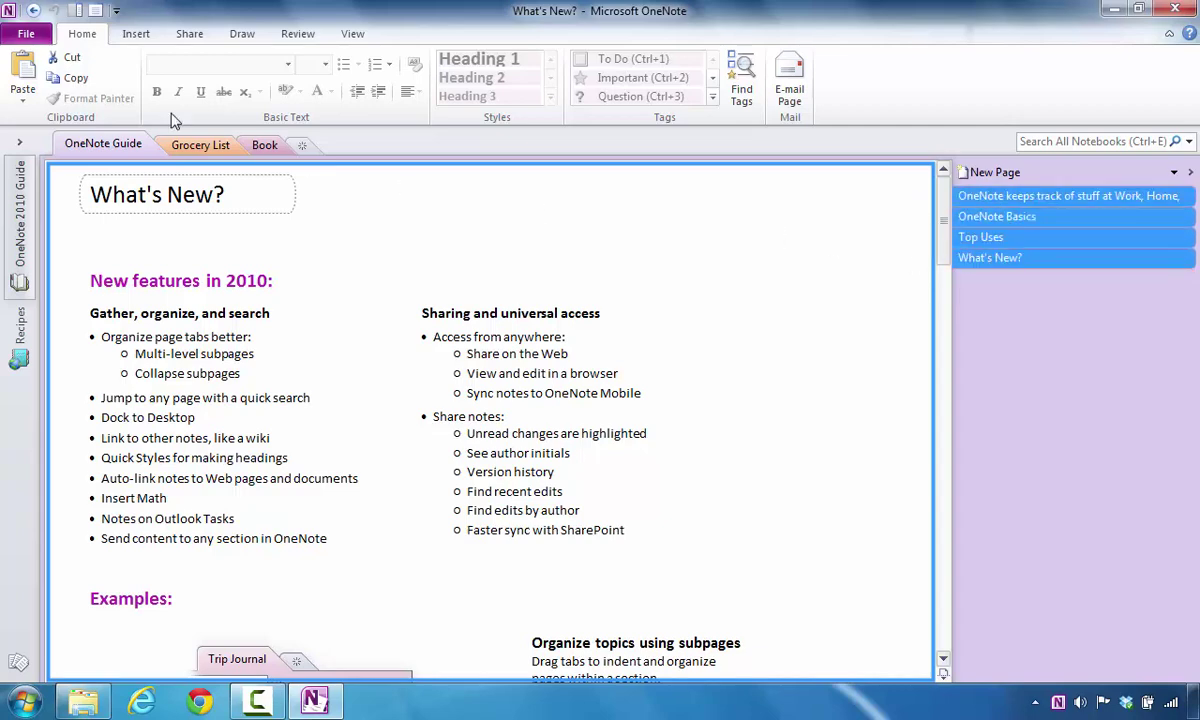
Open the File > Print settings for the four selected pages.
{"action": "left_click", "coordinate": [27, 36]}
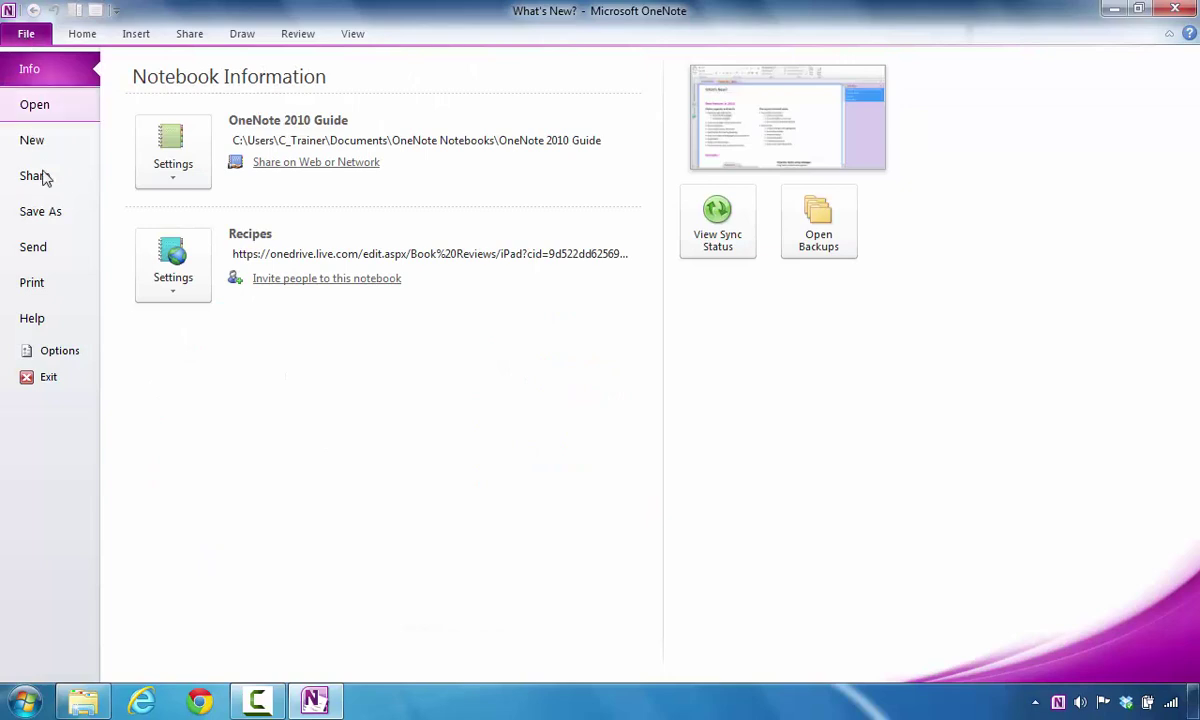
{"action": "left_click", "coordinate": [35, 286]}
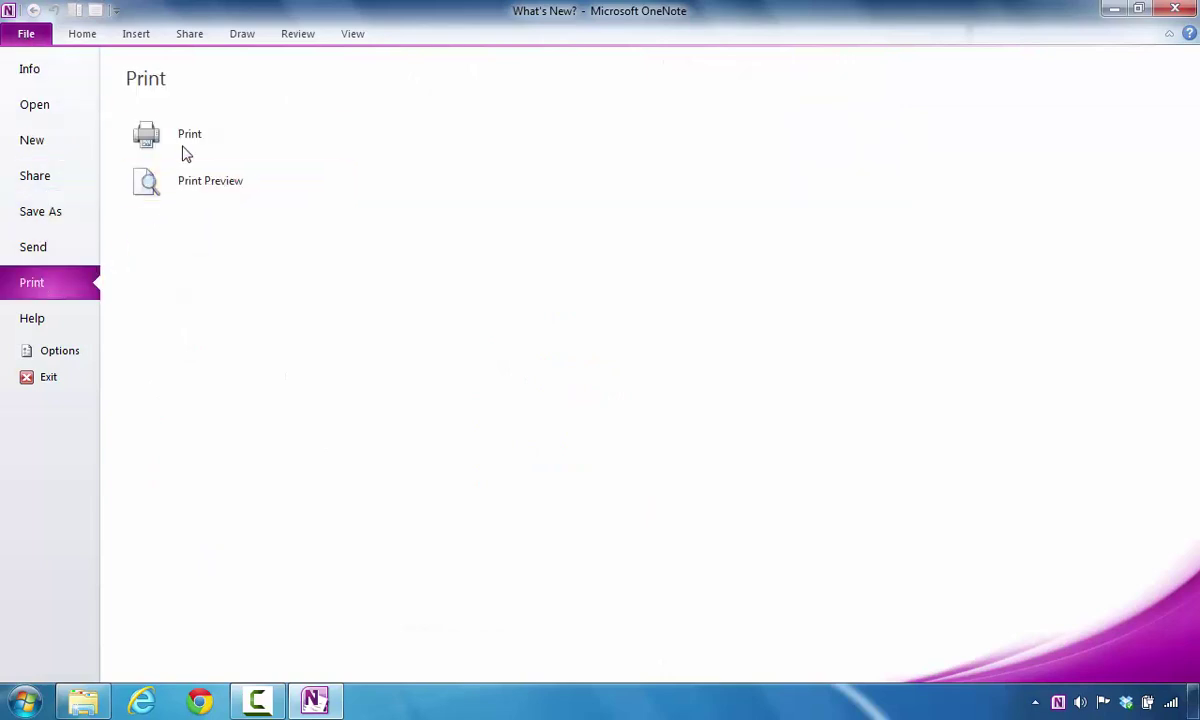
{"action": "left_click", "coordinate": [186, 146]}
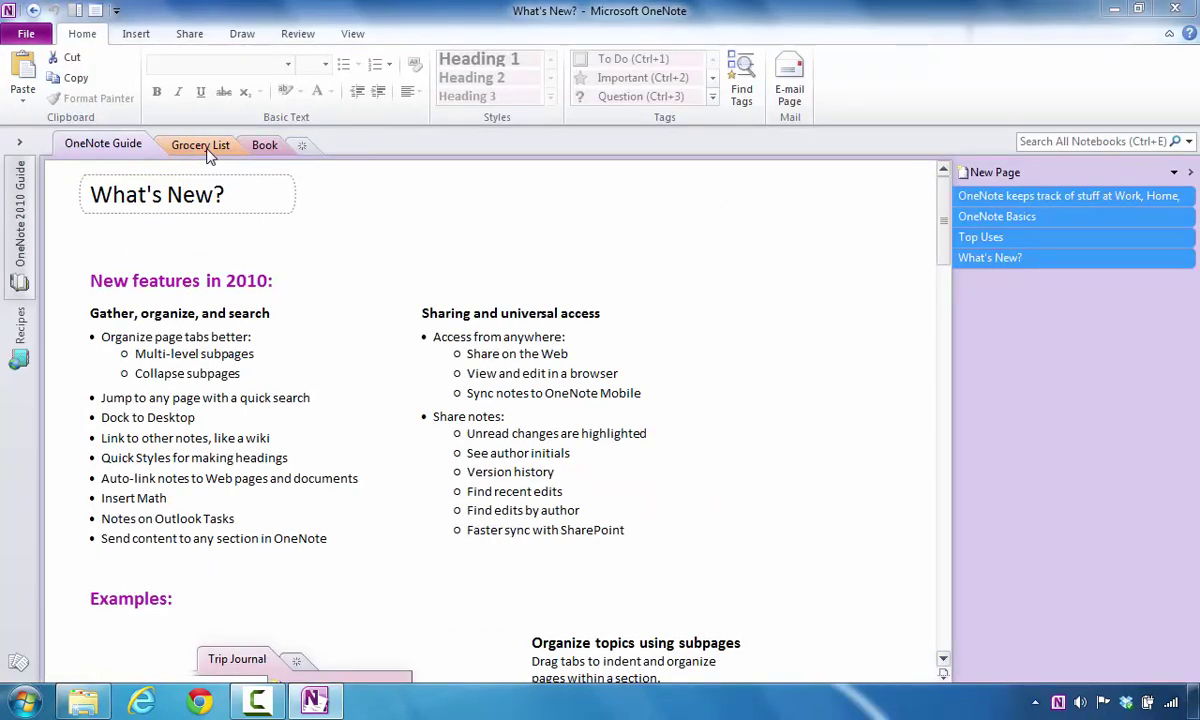